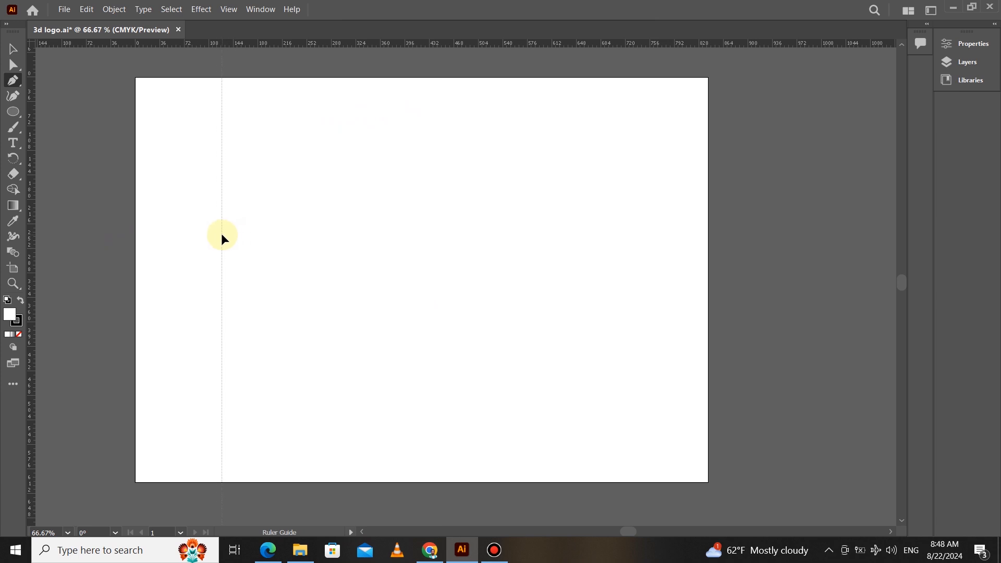
# Draw a straight vertical line along the guide with the Pen tool, ending it near the artboard's lower edge.
pyautogui.click(222, 152)
pyautogui.click(222, 459)
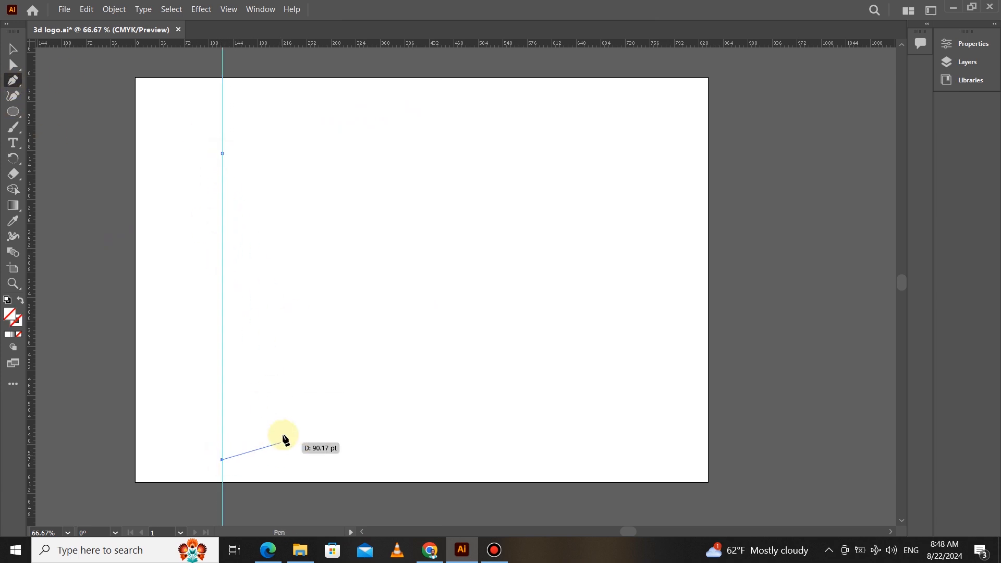
pyautogui.press('Escape')
# Give the vertical line a black stroke and deselect it.
pyautogui.click(995, 25)
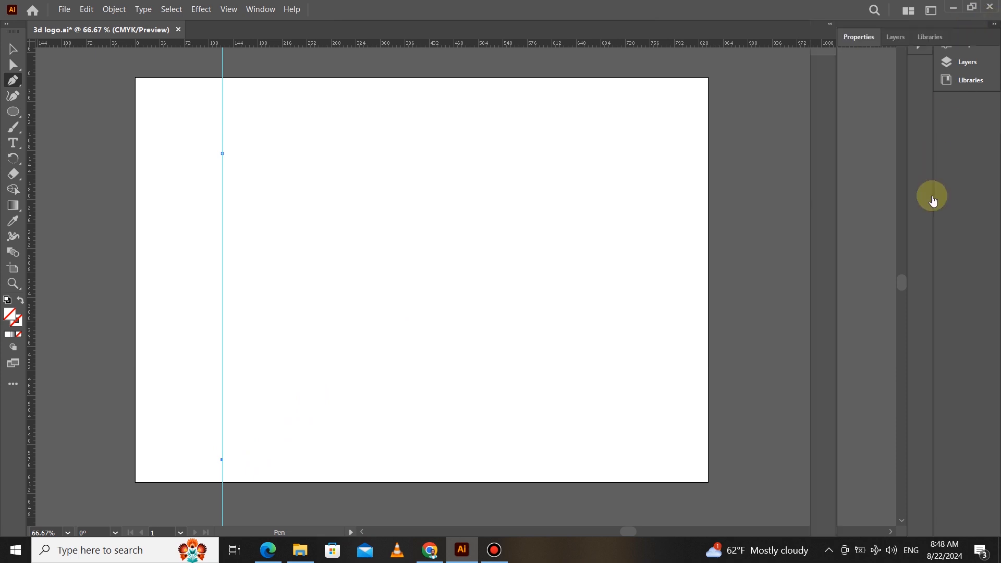
pyautogui.click(850, 198)
pyautogui.click(737, 245)
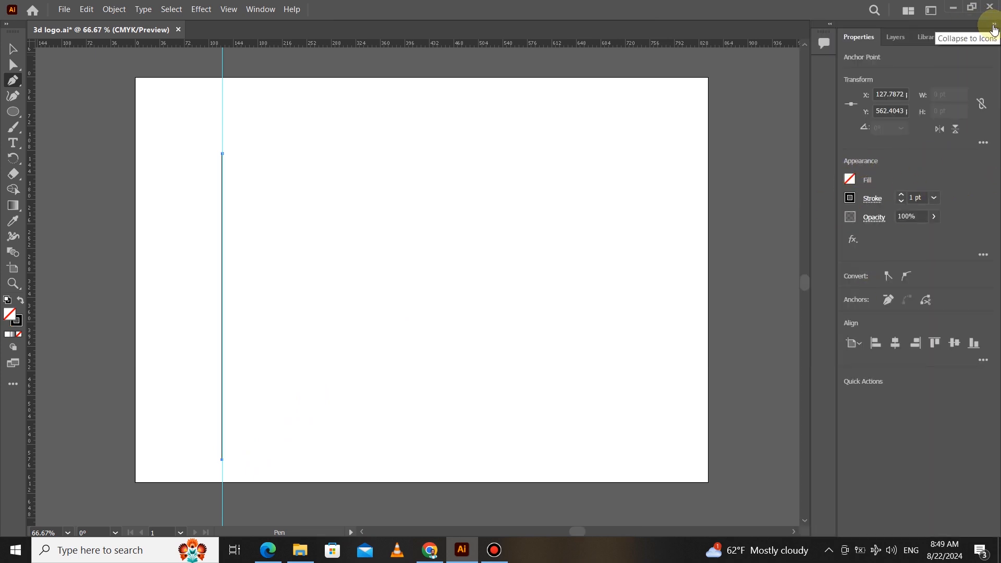
pyautogui.click(994, 25)
pyautogui.doubleClick(13, 49)
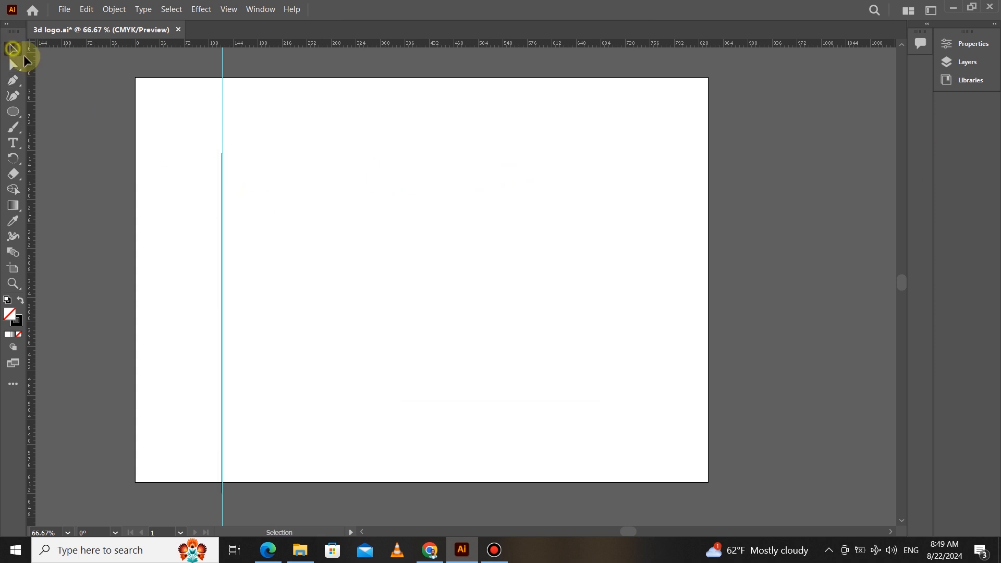
pyautogui.click(552, 371)
# Duplicate the vertical line sideways and repeat the copy to make a row of 21 evenly spaced lines.
pyautogui.moveTo(221, 301); pyautogui.dragTo(241, 266)
pyautogui.hotkey('ctrl', 'd')
pyautogui.hotkey('ctrl', 'd')
pyautogui.hotkey('ctrl', 'd')
pyautogui.hotkey('ctrl', 'd')
pyautogui.hotkey('ctrl', 'd')
pyautogui.hotkey('ctrl', 'd')
pyautogui.hotkey('ctrl', 'd')
pyautogui.hotkey('ctrl', 'd')
pyautogui.hotkey('ctrl', 'd')
pyautogui.hotkey('ctrl', 'd')
pyautogui.hotkey('ctrl', 'd')
pyautogui.hotkey('ctrl', 'd')
pyautogui.hotkey('ctrl', 'd')
pyautogui.hotkey('ctrl', 'd')
pyautogui.hotkey('ctrl', 'd')
pyautogui.hotkey('ctrl', 'd')
pyautogui.hotkey('ctrl', 'd')
pyautogui.hotkey('ctrl', 'd')
pyautogui.hotkey('ctrl', 'd')
pyautogui.press('v')
# Hide the guide and group all the vertical lines.
pyautogui.moveTo(200, 116); pyautogui.dragTo(638, 194)
pyautogui.hotkey('ctrl', '-')
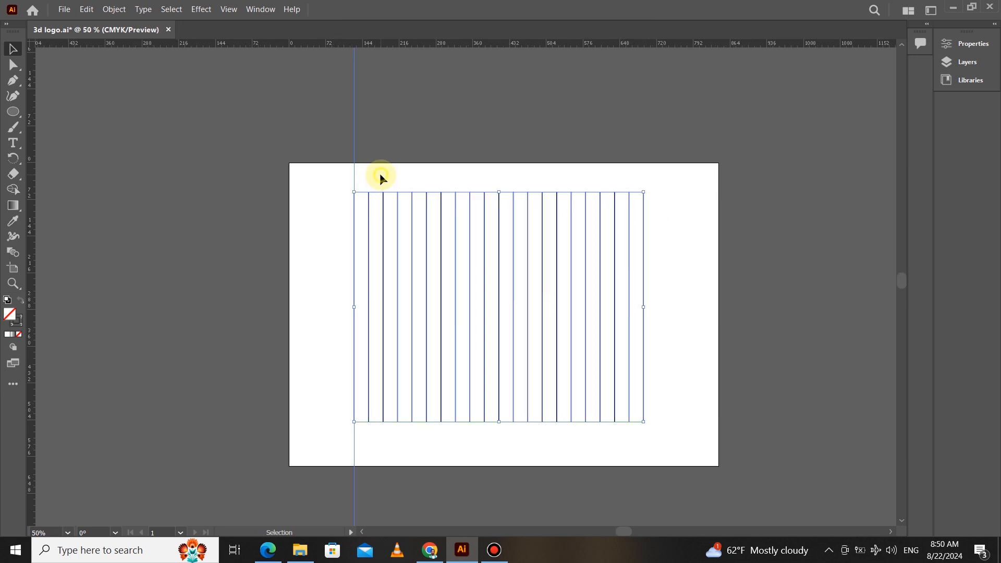
pyautogui.rightClick(395, 221)
pyautogui.click(454, 319)
pyautogui.click(333, 177)
pyautogui.moveTo(343, 183); pyautogui.dragTo(659, 287)
pyautogui.rightClick(641, 261)
pyautogui.click(707, 332)
# Create a diagonal copy of the line group by reflecting it at an angle, with lines sloping down to the right.
pyautogui.rightClick(641, 286)
pyautogui.moveTo(728, 415)
pyautogui.click(788, 451)
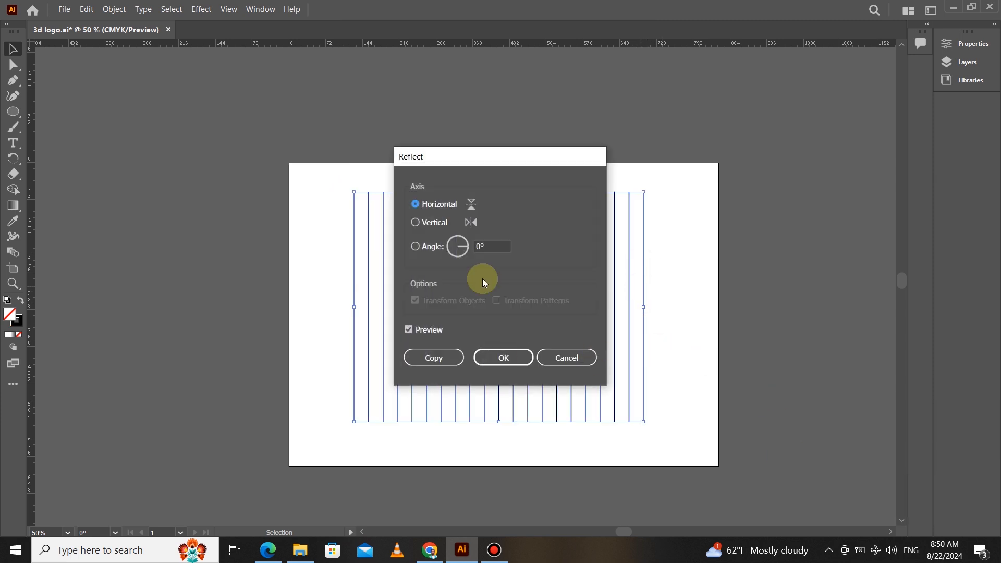
pyautogui.click(485, 246)
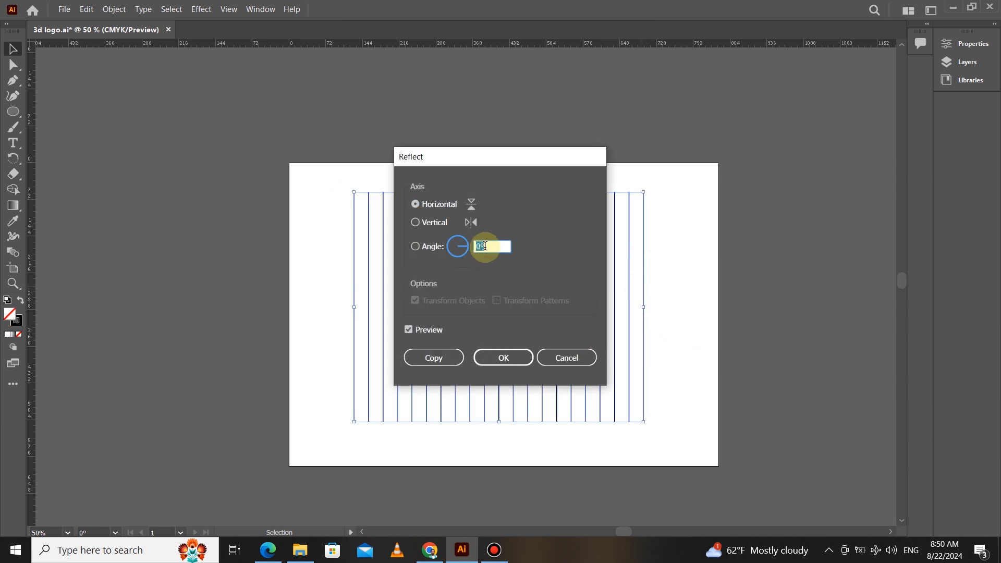
pyautogui.click(443, 358)
# Reflect the diagonal line group across the horizontal axis as a copy to complete the isometric grid.
pyautogui.rightClick(535, 333)
pyautogui.moveTo(639, 455)
pyautogui.click(703, 402)
pyautogui.click(415, 204)
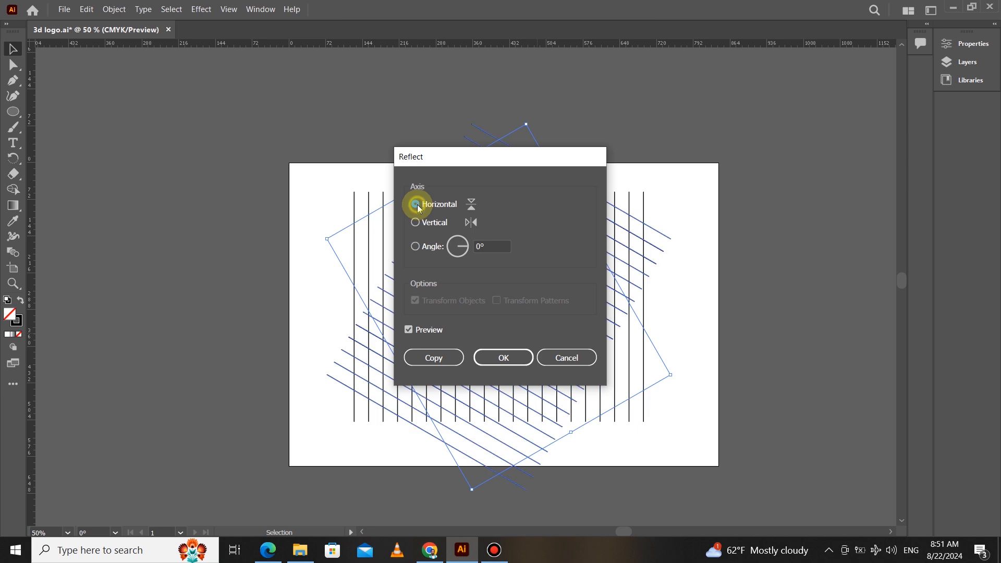
pyautogui.click(435, 359)
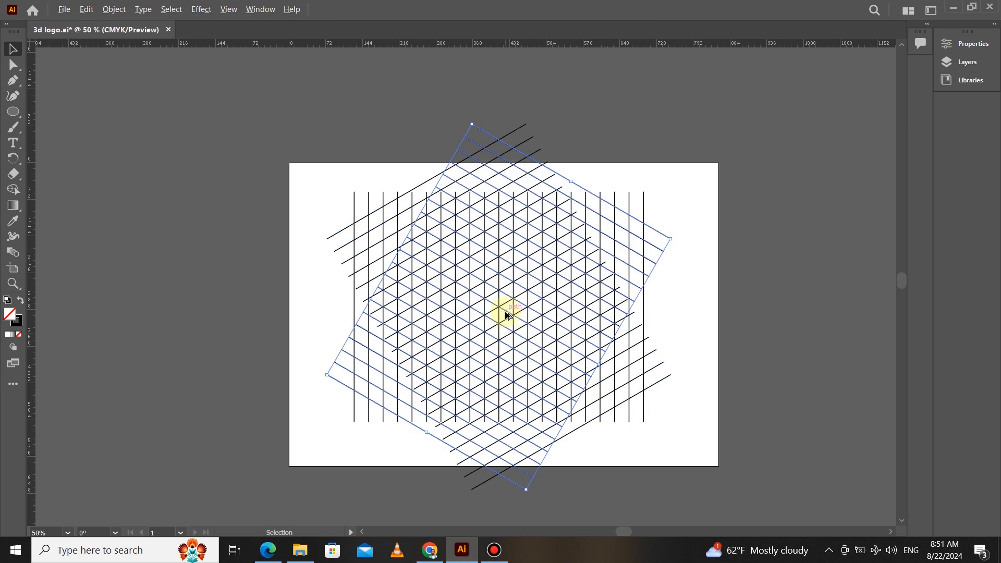
# Stretch the two diagonal line groups outward so they cover the full width and height of the vertical lines.
pyautogui.moveTo(599, 363); pyautogui.dragTo(655, 383)
pyautogui.moveTo(401, 249); pyautogui.dragTo(521, 158)
pyautogui.moveTo(598, 248); pyautogui.dragTo(652, 219)
pyautogui.moveTo(398, 365); pyautogui.dragTo(342, 398)
pyautogui.scroll(-1, 505, 305)
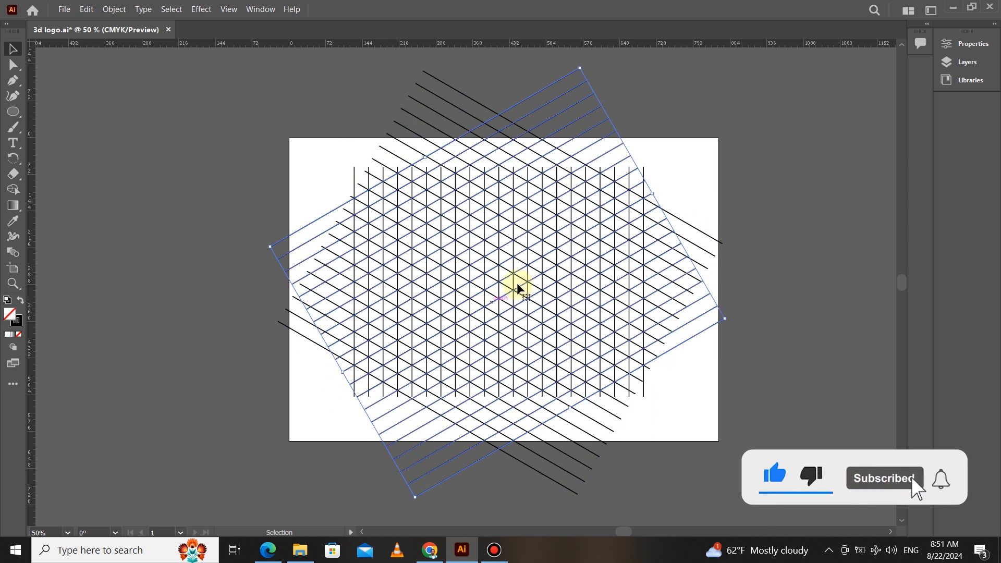
pyautogui.scroll(1, 513, 265)
pyautogui.press('space')
pyautogui.moveTo(568, 275); pyautogui.dragTo(518, 272)
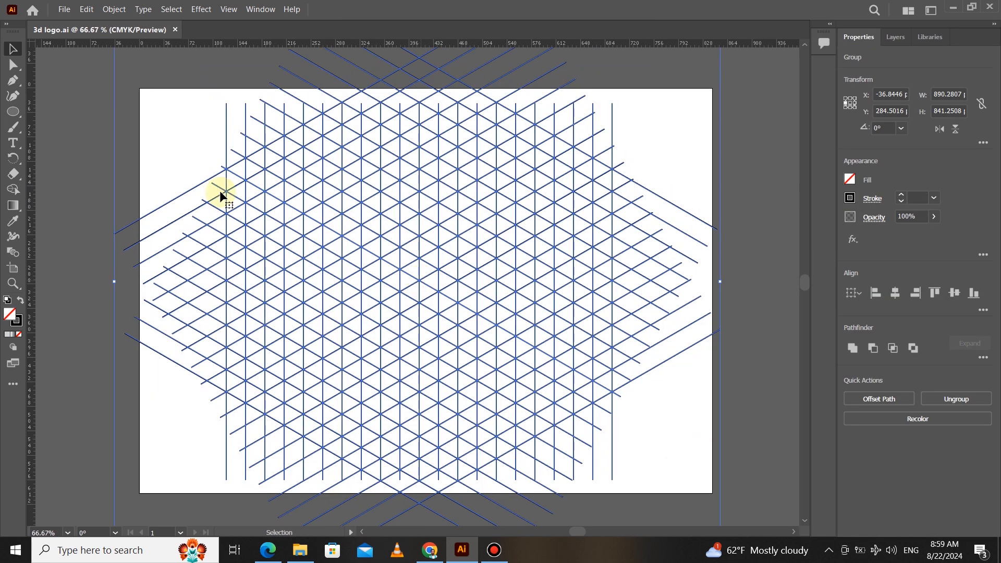
# Set a light gray fill and use the Shape Builder to fill the sloping upper-left band of the cube outline.
pyautogui.hotkey('shift', 'm')
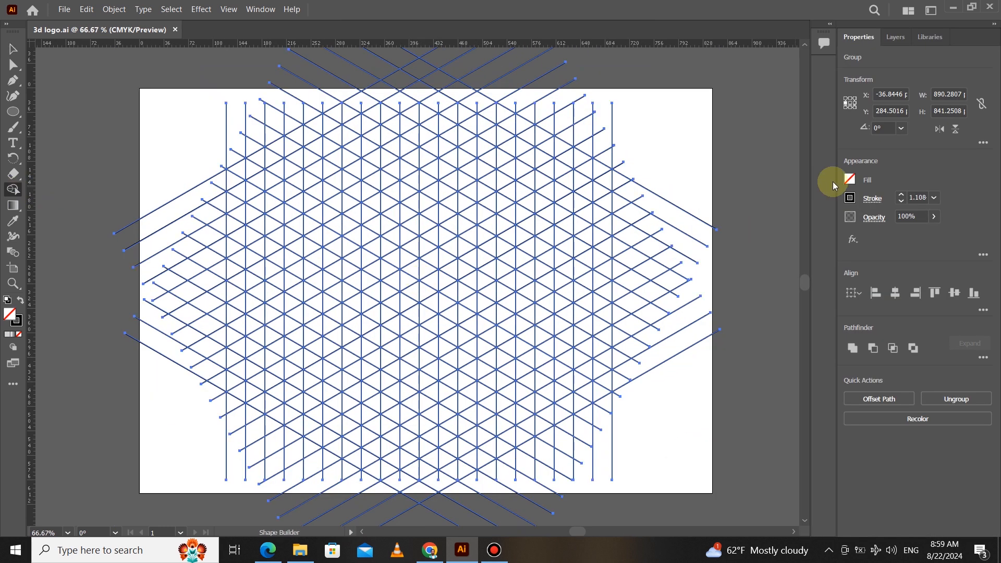
pyautogui.click(849, 180)
pyautogui.click(788, 266)
pyautogui.click(404, 126)
pyautogui.moveTo(404, 126); pyautogui.dragTo(377, 136)
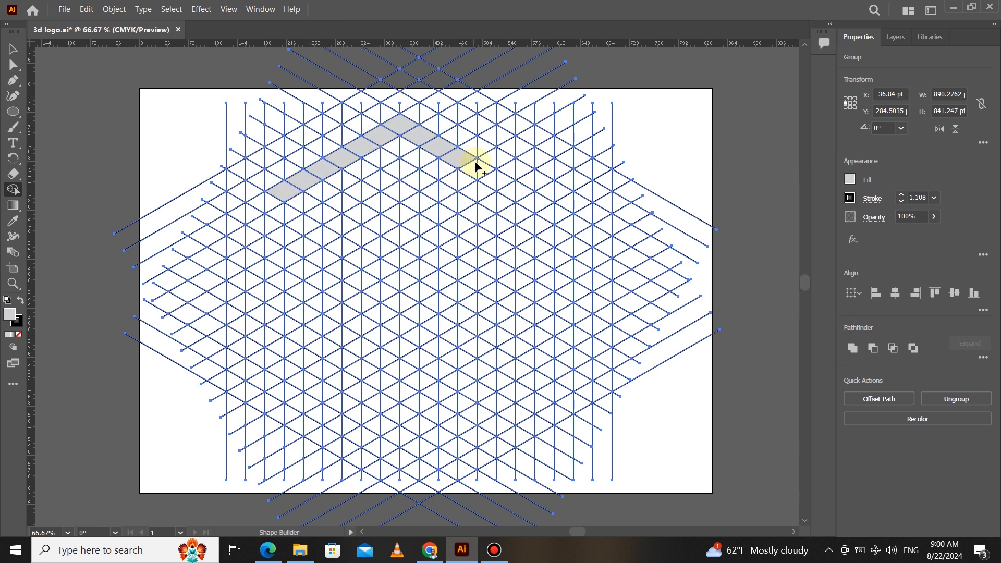
# Fill the rest of the sloping upper-right band and the cube's two vertical side bands with light gray.
pyautogui.moveTo(488, 183); pyautogui.dragTo(519, 197)
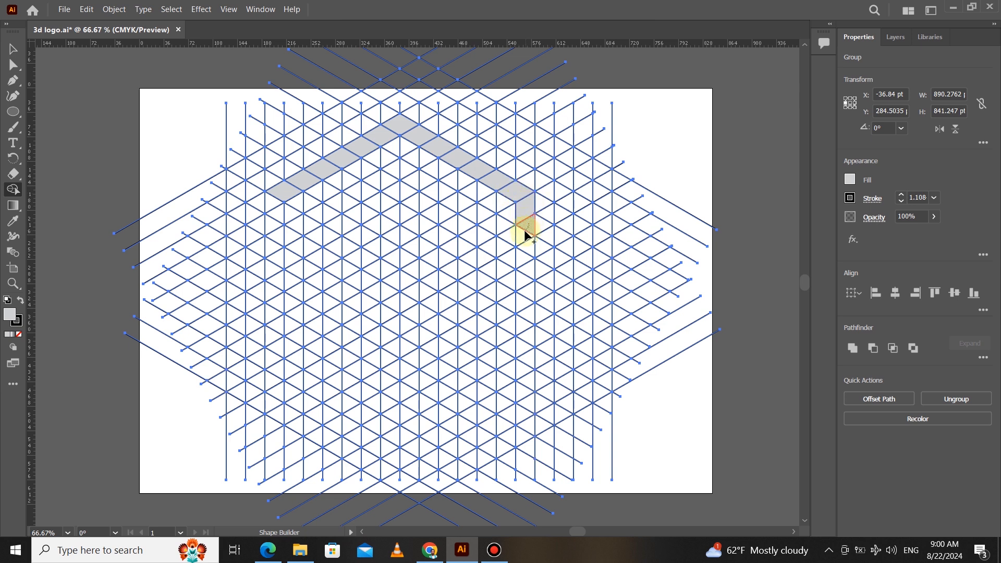
pyautogui.moveTo(523, 258); pyautogui.dragTo(524, 264)
pyautogui.moveTo(528, 336); pyautogui.dragTo(528, 341)
pyautogui.moveTo(273, 276); pyautogui.dragTo(273, 297)
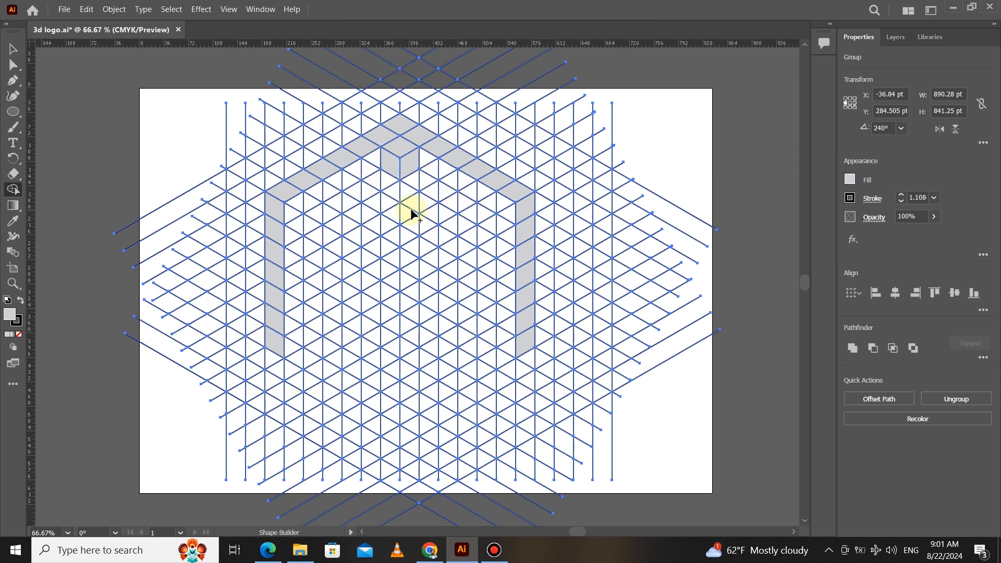
# Undo the last two fills below the peak and fill light gray diamonds stepping down along both sides inside the outline.
pyautogui.hotkey('ctrl', 'z')
pyautogui.hotkey('ctrl', 'z')
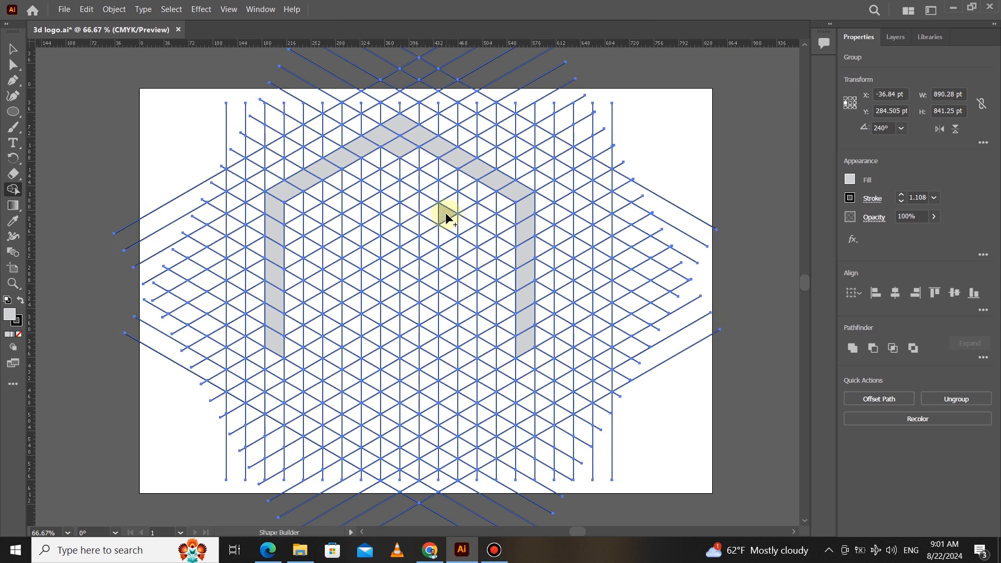
pyautogui.click(399, 182)
pyautogui.click(418, 183)
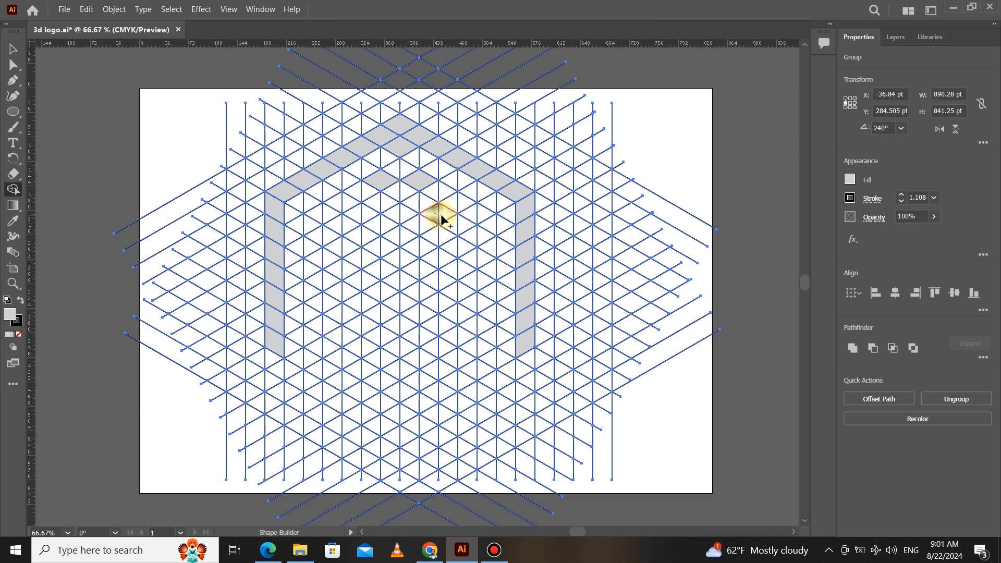
pyautogui.click(463, 253)
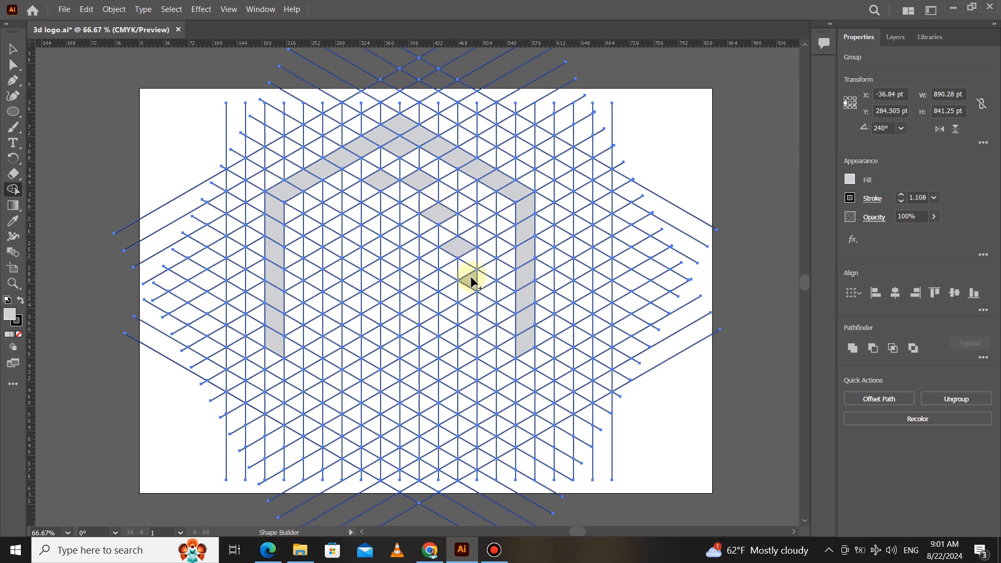
pyautogui.click(499, 315)
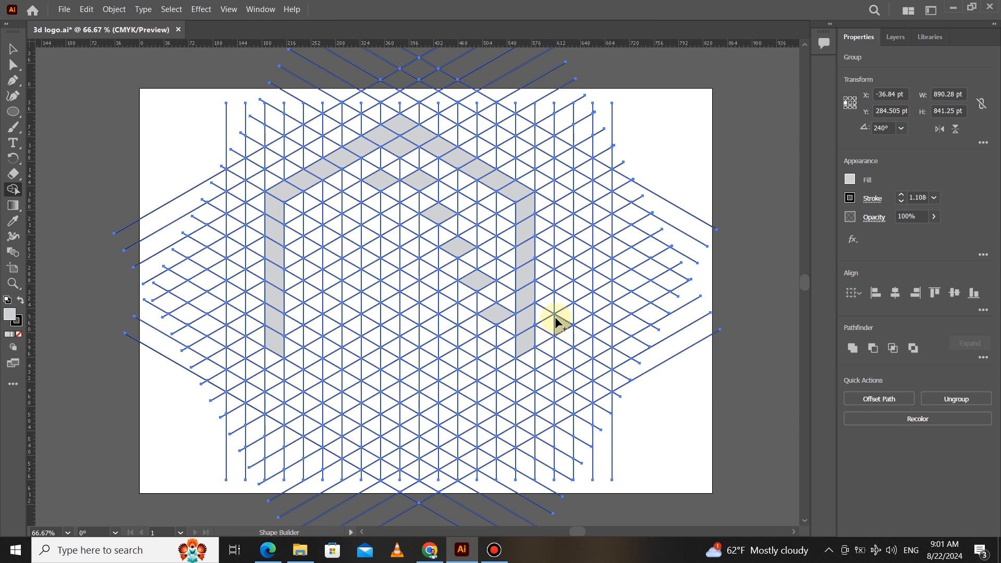
pyautogui.click(358, 219)
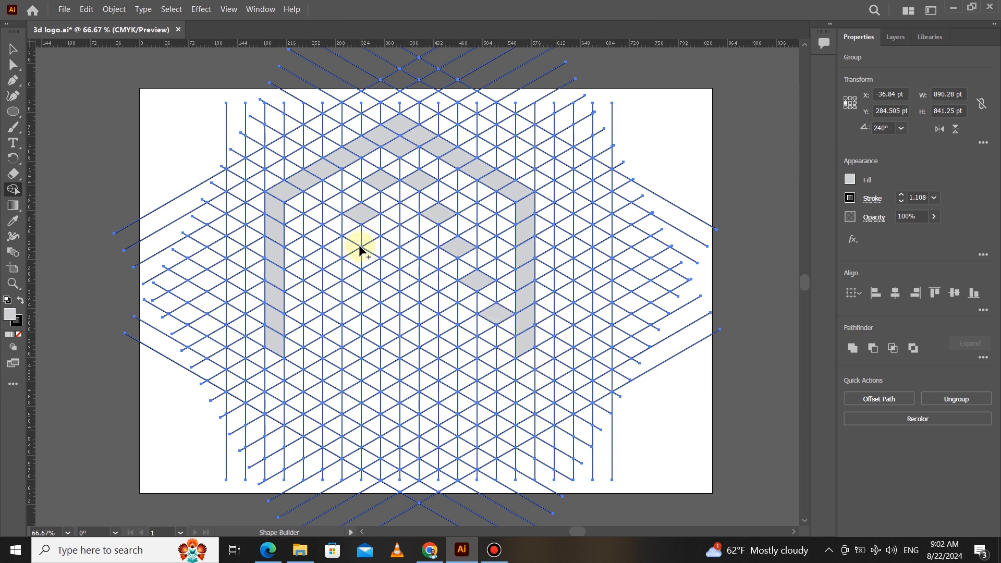
pyautogui.click(326, 282)
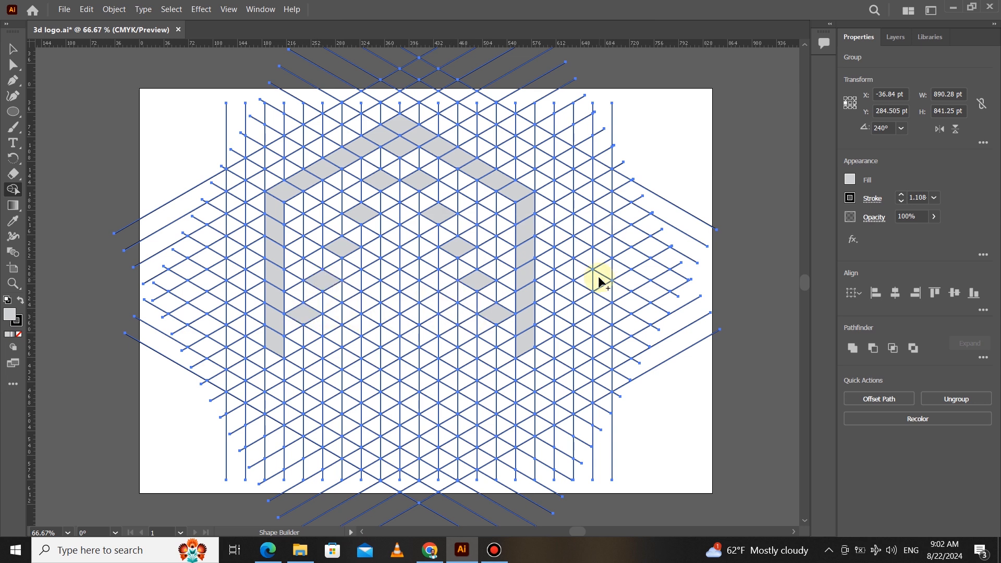
# Fill the inner diamonds between the two stepped sides with light gray to complete each row of cube tops.
pyautogui.click(344, 313)
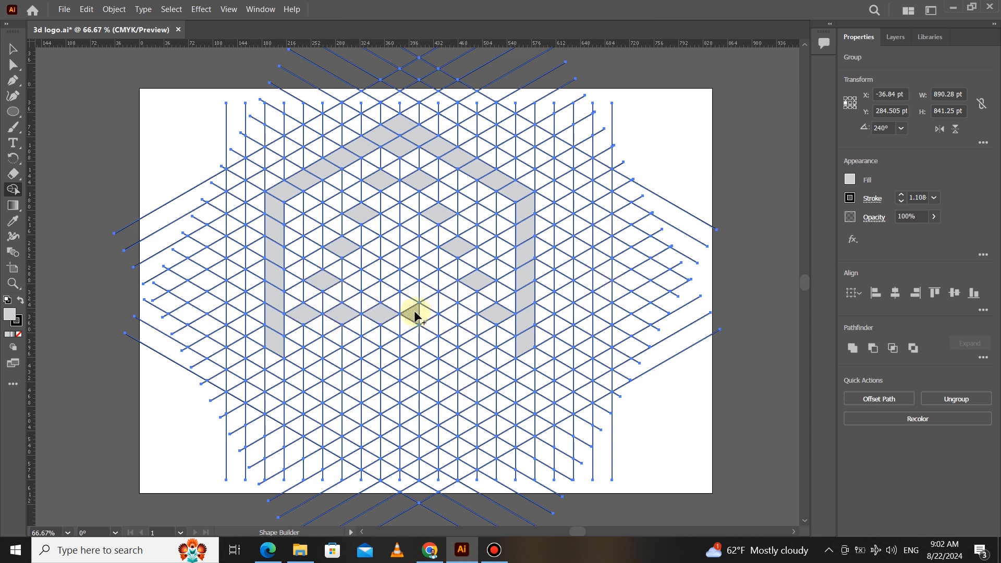
pyautogui.click(453, 316)
pyautogui.click(357, 280)
pyautogui.click(441, 282)
pyautogui.click(399, 214)
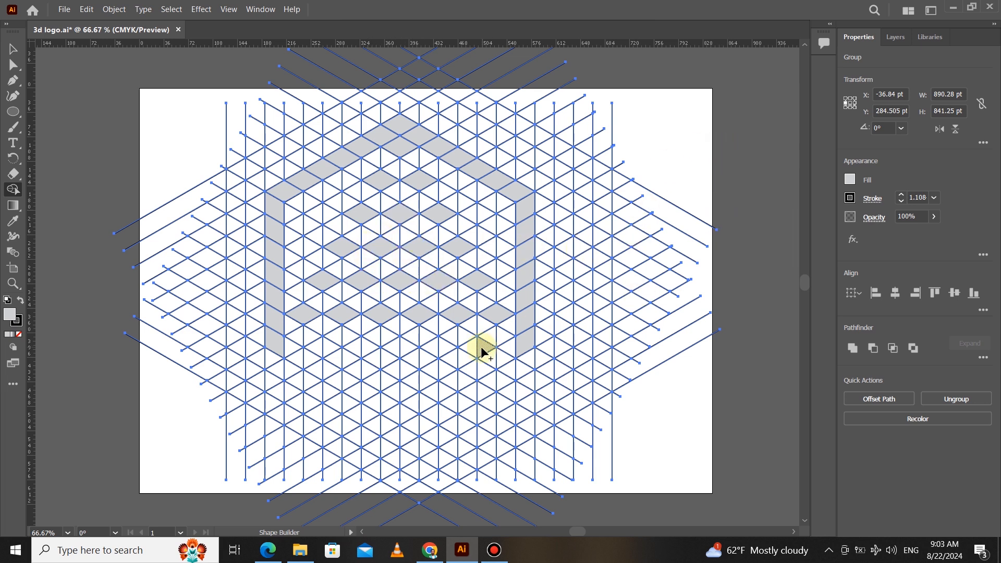
# Fill the V-shaped base band and all cells inside it with light gray, below the lowest row of diamonds.
pyautogui.moveTo(478, 351)
pyautogui.mouseDown()
pyautogui.moveTo(447, 358)
pyautogui.moveTo(418, 382)
pyautogui.mouseUp()
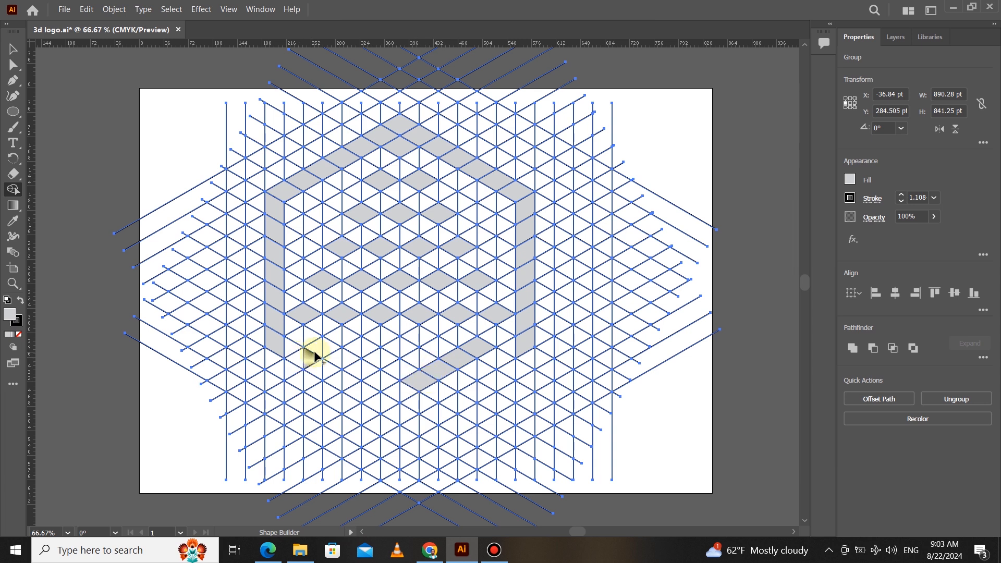
pyautogui.moveTo(327, 350); pyautogui.dragTo(359, 376)
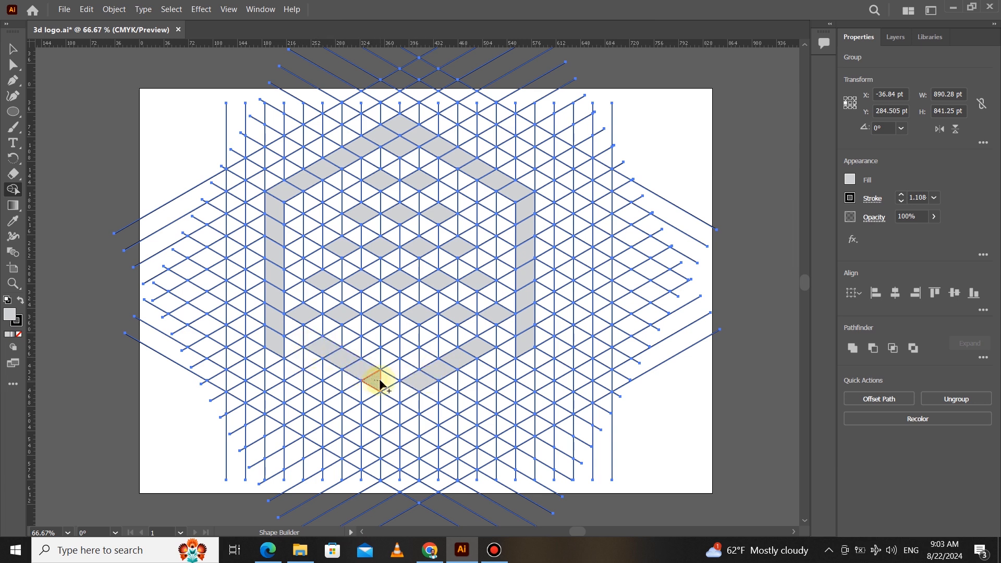
pyautogui.click(392, 395)
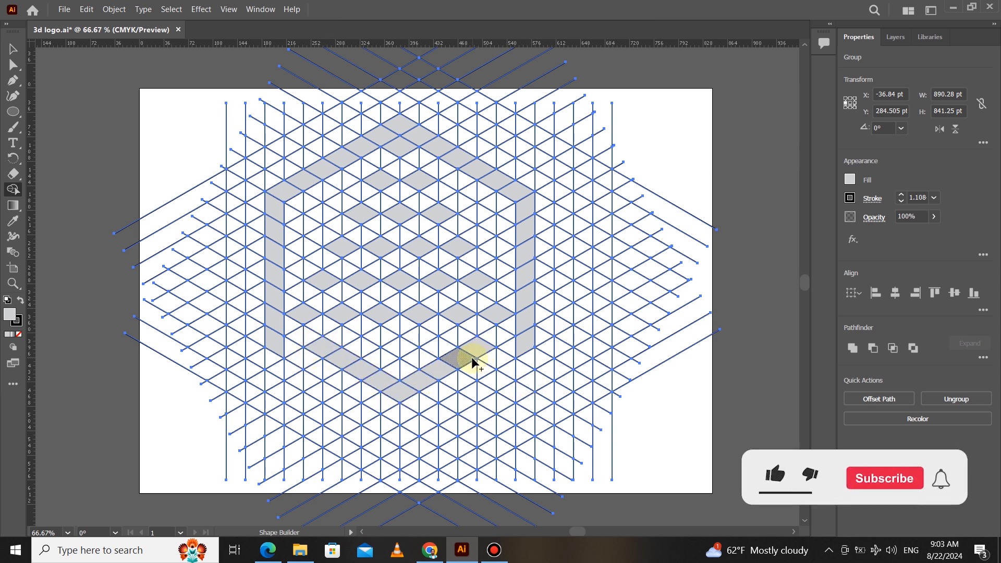
pyautogui.click(395, 367)
pyautogui.moveTo(394, 345)
pyautogui.mouseDown()
pyautogui.moveTo(414, 359)
pyautogui.moveTo(448, 348)
pyautogui.mouseUp()
pyautogui.moveTo(373, 358)
pyautogui.mouseDown()
pyautogui.moveTo(397, 361)
pyautogui.moveTo(355, 347)
pyautogui.mouseUp()
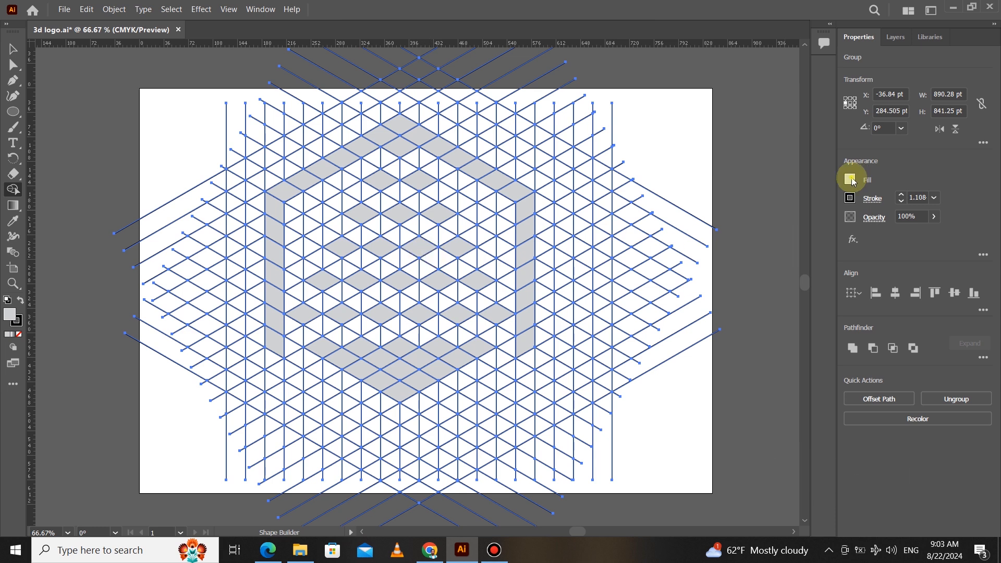
# Switch the fill to dark gray and fill the lower-right edge of the base and the cube's right vertical band.
pyautogui.click(850, 179)
pyautogui.click(726, 263)
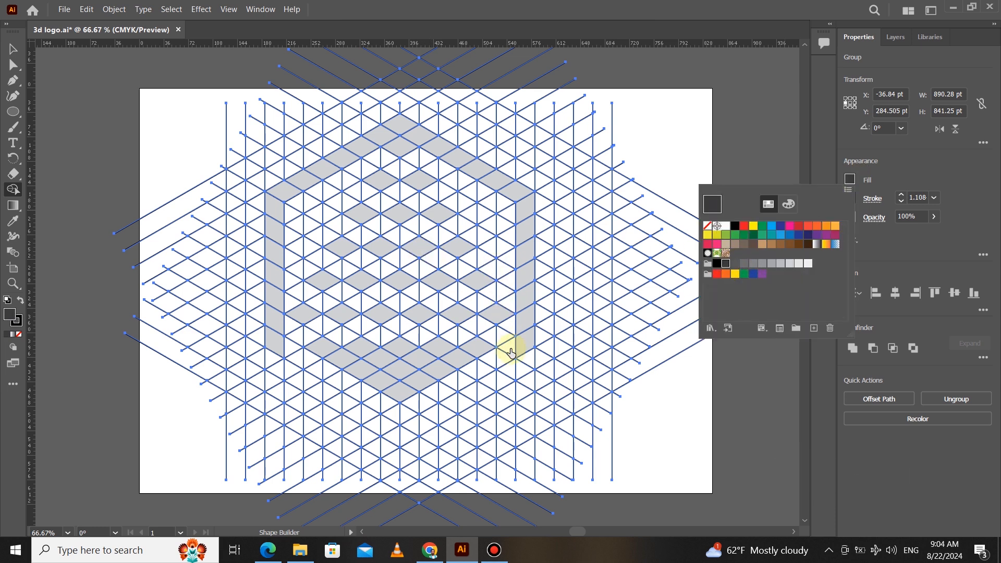
pyautogui.click(506, 330)
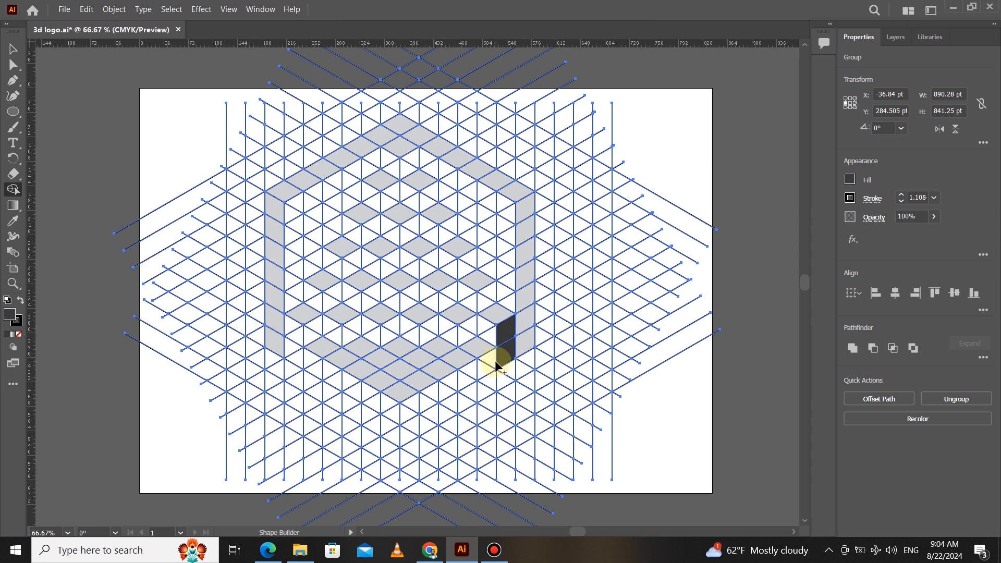
pyautogui.moveTo(487, 359); pyautogui.dragTo(401, 412)
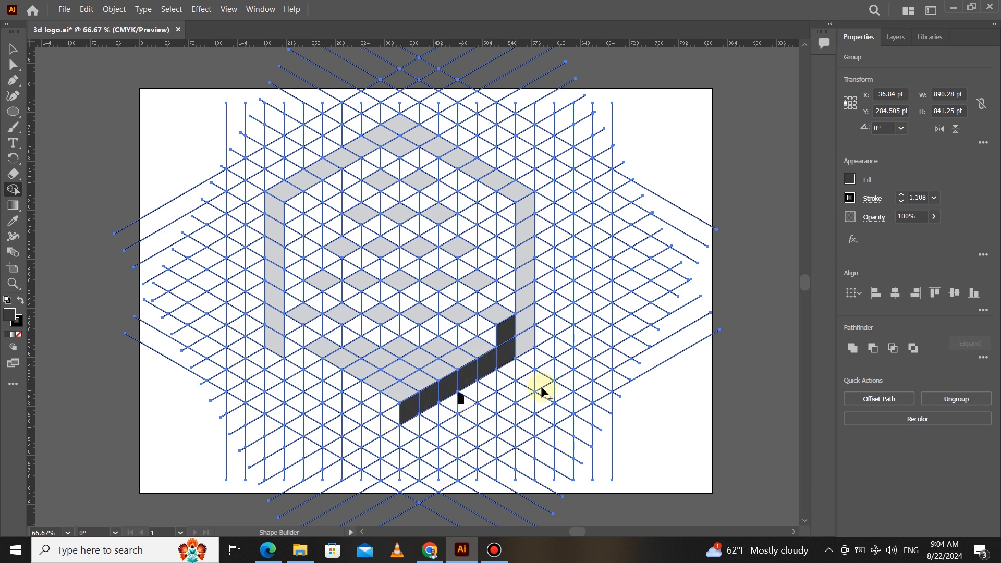
pyautogui.moveTo(525, 351); pyautogui.dragTo(522, 198)
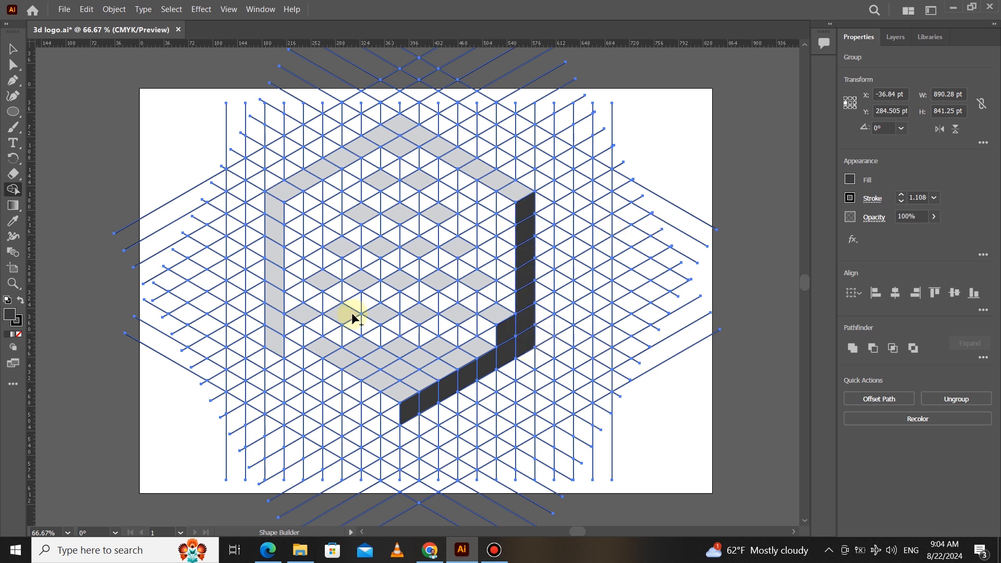
# Fill the inner left wall and the right-facing sides of the cubes along the right staircase with dark gray.
pyautogui.moveTo(376, 162); pyautogui.dragTo(288, 213)
pyautogui.moveTo(360, 182)
pyautogui.mouseDown()
pyautogui.moveTo(304, 223)
pyautogui.moveTo(295, 263)
pyautogui.mouseUp()
pyautogui.moveTo(336, 235)
pyautogui.mouseDown()
pyautogui.moveTo(297, 272)
pyautogui.moveTo(292, 305)
pyautogui.mouseUp()
pyautogui.moveTo(409, 159)
pyautogui.mouseDown()
pyautogui.moveTo(434, 194)
pyautogui.moveTo(442, 234)
pyautogui.moveTo(487, 294)
pyautogui.mouseUp()
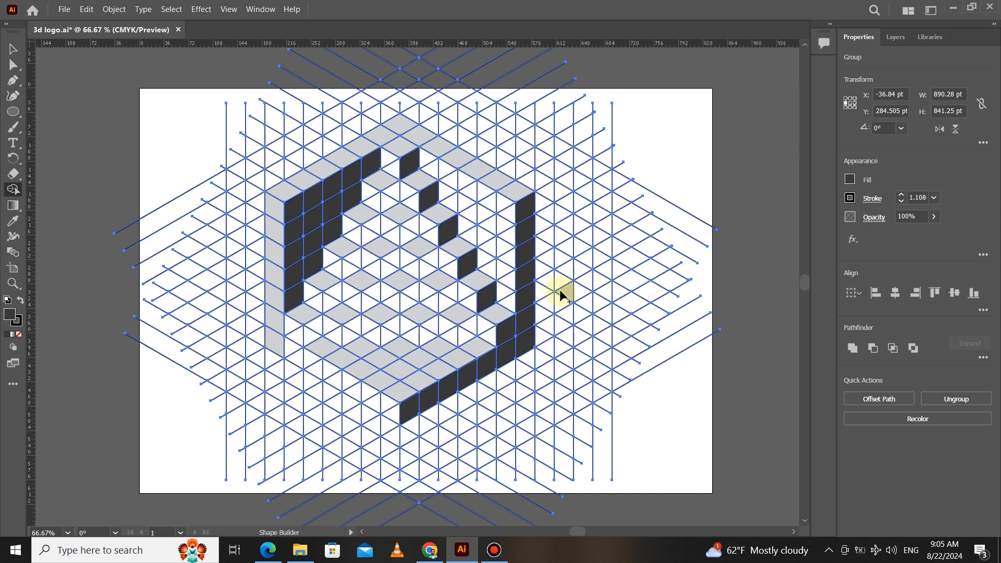
# Fill the right-facing sides of the remaining inner cubes with dark gray, undoing the misplaced fills.
pyautogui.moveTo(396, 211)
pyautogui.mouseDown()
pyautogui.moveTo(470, 328)
pyautogui.moveTo(546, 339)
pyautogui.moveTo(484, 350)
pyautogui.moveTo(430, 324)
pyautogui.moveTo(315, 326)
pyautogui.mouseUp()
pyautogui.hotkey('ctrl', 'z')
pyautogui.hotkey('ctrl', 'z')
pyautogui.moveTo(405, 301)
pyautogui.mouseDown()
pyautogui.moveTo(409, 295)
pyautogui.moveTo(335, 293)
pyautogui.mouseUp()
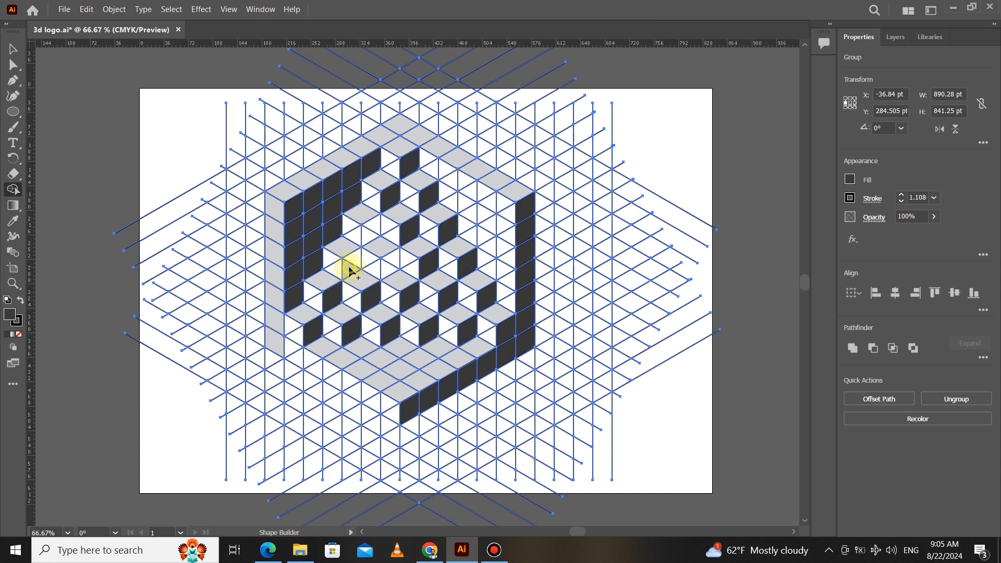
pyautogui.moveTo(390, 262); pyautogui.dragTo(371, 233)
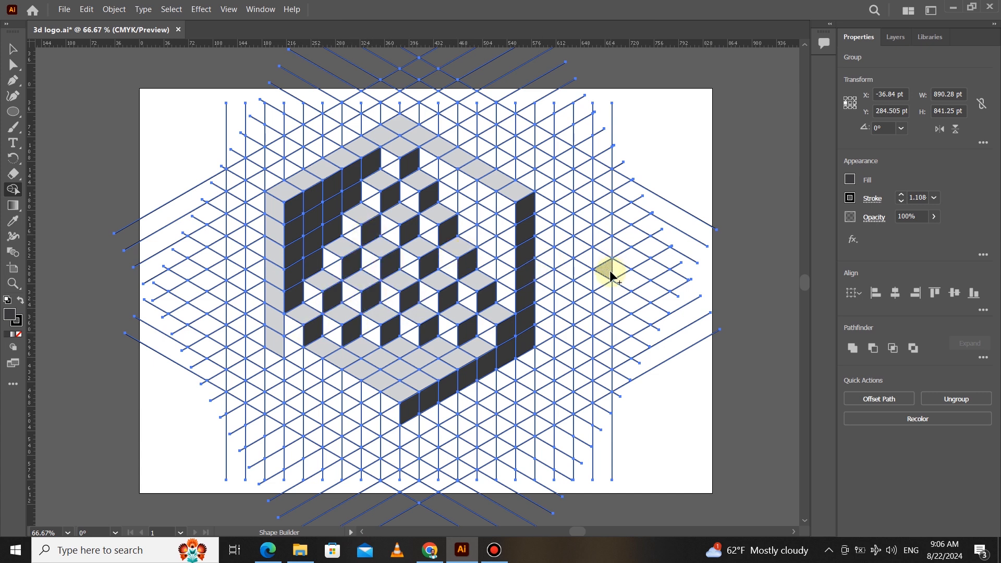
# Switch the fill to medium gray and fill the left vertical band and the lower-left edge of the base.
pyautogui.click(850, 179)
pyautogui.click(772, 268)
pyautogui.moveTo(272, 197)
pyautogui.mouseDown()
pyautogui.moveTo(279, 342)
pyautogui.moveTo(300, 378)
pyautogui.moveTo(285, 322)
pyautogui.moveTo(295, 354)
pyautogui.moveTo(394, 412)
pyautogui.mouseUp()
# Fill the left-facing sides of the cubes in the lower three staircase rows with medium gray.
pyautogui.moveTo(306, 292); pyautogui.dragTo(315, 299)
pyautogui.moveTo(328, 323); pyautogui.dragTo(375, 331)
pyautogui.click(331, 260)
pyautogui.click(371, 263)
pyautogui.click(392, 299)
pyautogui.click(430, 317)
pyautogui.click(447, 324)
pyautogui.click(447, 262)
pyautogui.click(464, 291)
pyautogui.click(482, 329)
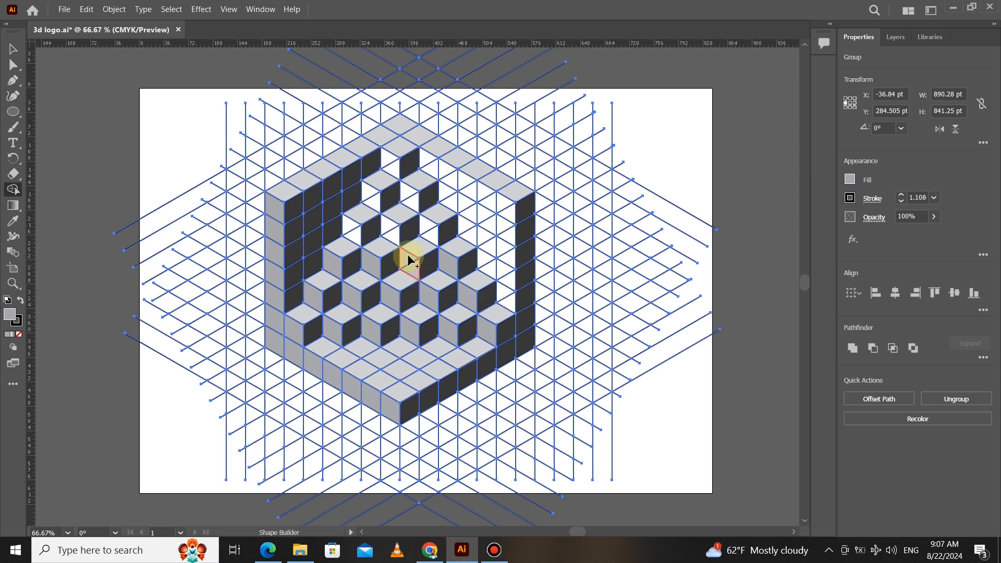
# Fill the left-facing sides of the remaining cubes up to the top of the staircase with medium gray.
pyautogui.click(409, 257)
pyautogui.click(391, 229)
pyautogui.click(424, 226)
pyautogui.click(353, 231)
pyautogui.click(371, 194)
pyautogui.click(409, 197)
pyautogui.click(388, 159)
pyautogui.click(429, 165)
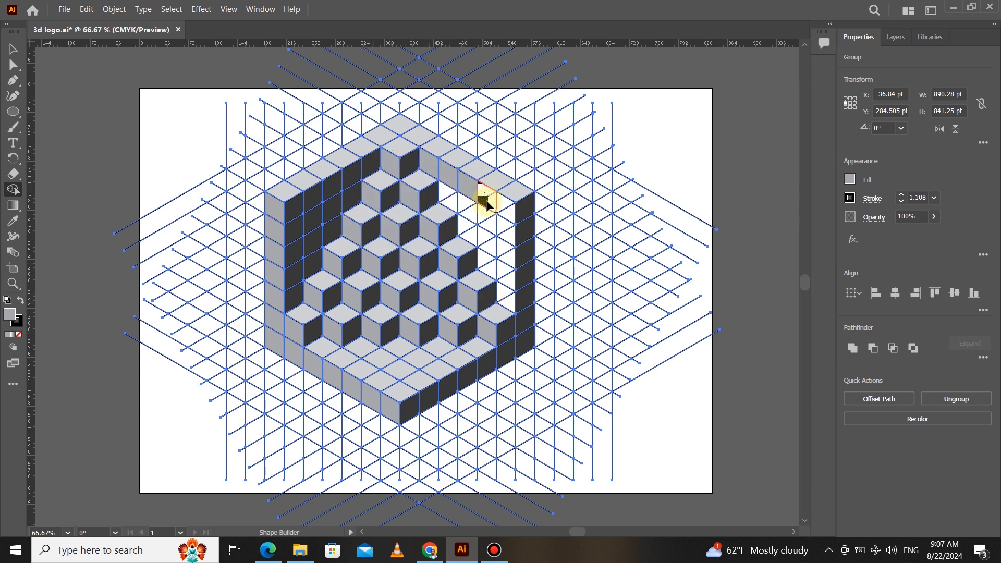
# Fill the cells of the cube's inner right wall with medium gray.
pyautogui.moveTo(486, 201); pyautogui.dragTo(490, 204)
pyautogui.moveTo(502, 202); pyautogui.dragTo(509, 213)
pyautogui.moveTo(446, 192); pyautogui.dragTo(471, 213)
pyautogui.moveTo(483, 214); pyautogui.dragTo(509, 236)
pyautogui.moveTo(463, 225)
pyautogui.mouseDown()
pyautogui.moveTo(508, 262)
pyautogui.moveTo(489, 269)
pyautogui.mouseUp()
pyautogui.moveTo(503, 270); pyautogui.dragTo(508, 299)
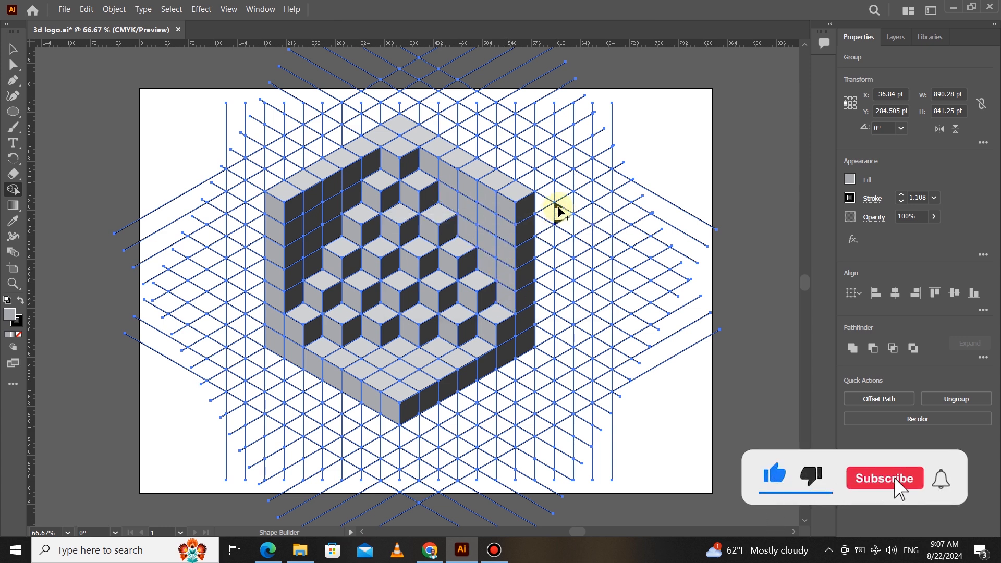
pyautogui.scroll(-1, 389, 217)
pyautogui.scroll(2, 387, 221)
pyautogui.scroll(-2, 389, 224)
pyautogui.scroll(1, 392, 226)
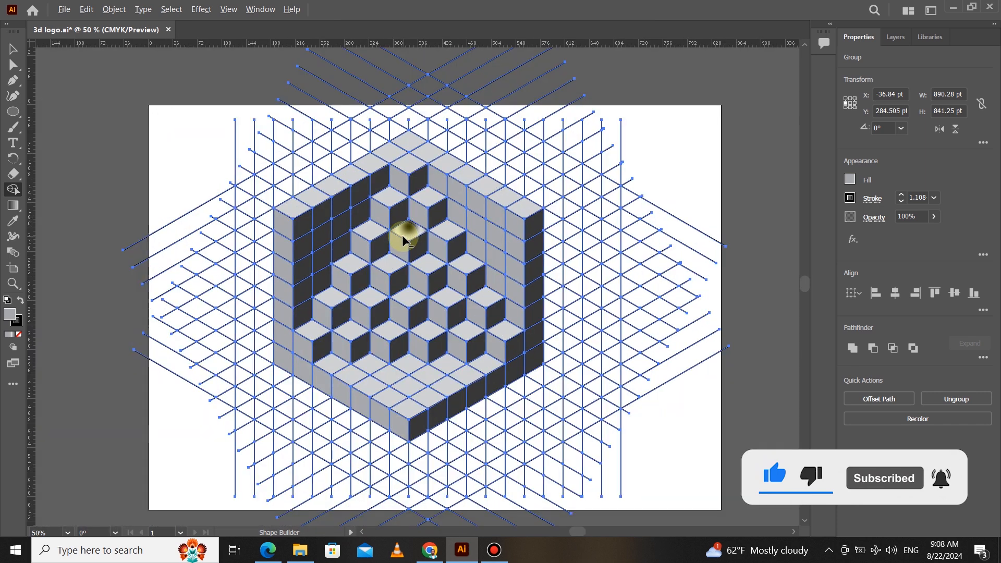
# Ungroup the grid artwork and delete leftover line segments to the right of the cube.
pyautogui.click(13, 49)
pyautogui.click(216, 181)
pyautogui.scroll(-1, 217, 181)
pyautogui.moveTo(571, 182); pyautogui.dragTo(542, 294)
pyautogui.rightClick(512, 244)
pyautogui.click(578, 341)
pyautogui.click(646, 243)
pyautogui.click(538, 196)
pyautogui.keyDown('shift'); pyautogui.click(526, 174); pyautogui.keyUp('shift')
pyautogui.press('Delete')
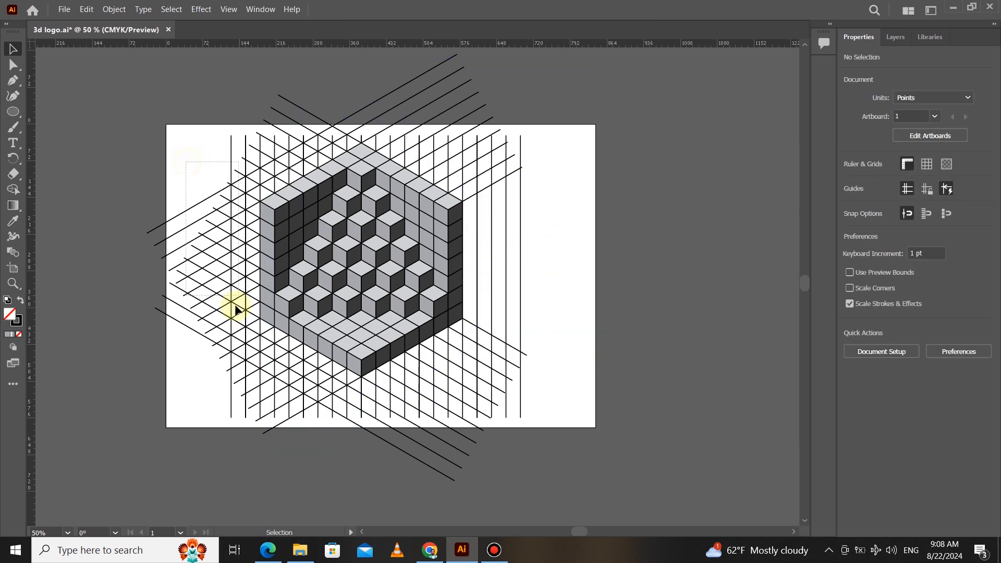
# Select and delete the leftover grid lines to the left of the cube.
pyautogui.click(231, 291)
pyautogui.rightClick(230, 293)
pyautogui.click(575, 293)
pyautogui.moveTo(192, 170); pyautogui.dragTo(240, 330)
pyautogui.press('Delete')
pyautogui.moveTo(227, 169)
pyautogui.mouseDown()
pyautogui.moveTo(230, 153)
pyautogui.moveTo(234, 179)
pyautogui.mouseUp()
pyautogui.press('Delete')
pyautogui.press('Delete')
# Delete the leftover grid lines above the cube and beside its upper-right edge.
pyautogui.moveTo(447, 90); pyautogui.dragTo(517, 139)
pyautogui.press('Delete')
pyautogui.moveTo(539, 187); pyautogui.dragTo(489, 143)
pyautogui.press('Delete')
# Delete the remaining grid lines outside the cube's lower-right side and below its base.
pyautogui.scroll(-1, 521, 302)
pyautogui.moveTo(539, 290); pyautogui.dragTo(457, 396)
pyautogui.press('Delete')
pyautogui.press('Delete')
pyautogui.moveTo(178, 318); pyautogui.dragTo(407, 351)
pyautogui.press('Delete')
pyautogui.press('Delete')
pyautogui.scroll(1, 338, 225)
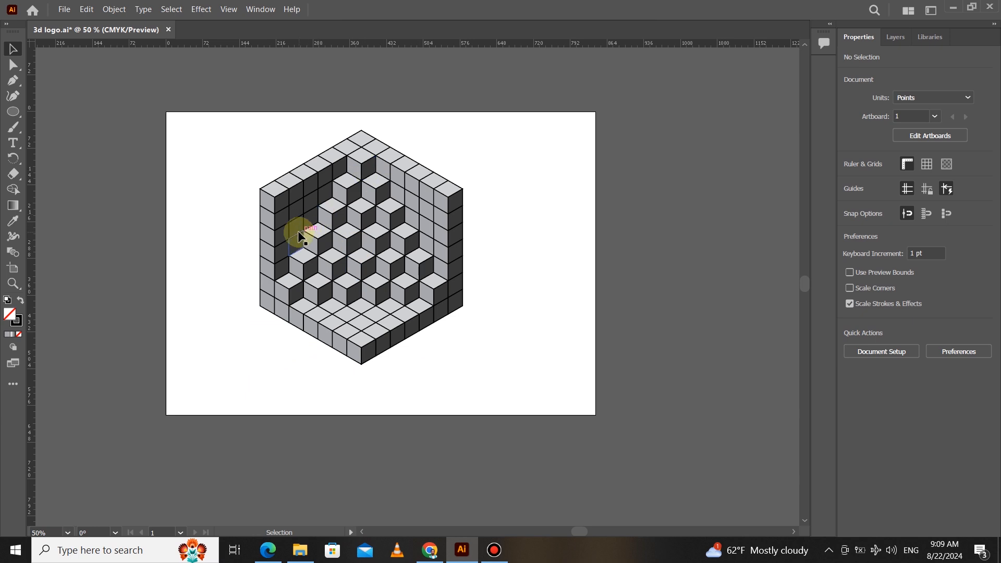
# Group all pieces of the cube together and save the document.
pyautogui.moveTo(256, 139); pyautogui.dragTo(483, 327)
pyautogui.rightClick(383, 220)
pyautogui.click(443, 286)
pyautogui.click(527, 297)
pyautogui.hotkey('ctrl', 's')
pyautogui.scroll(1, 342, 211)
pyautogui.moveTo(343, 243); pyautogui.dragTo(372, 258)
pyautogui.click(590, 355)
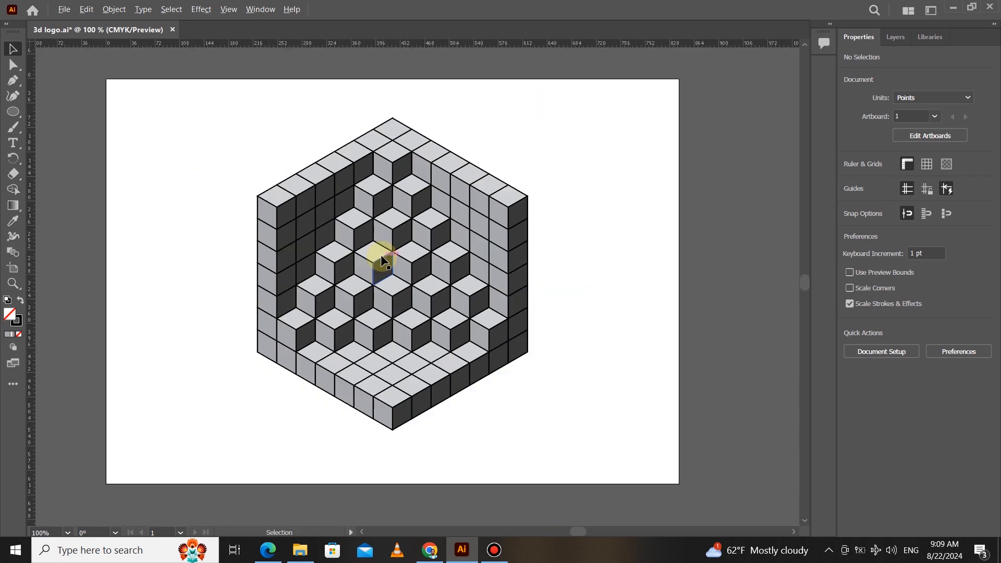
pyautogui.scroll(1, 383, 261)
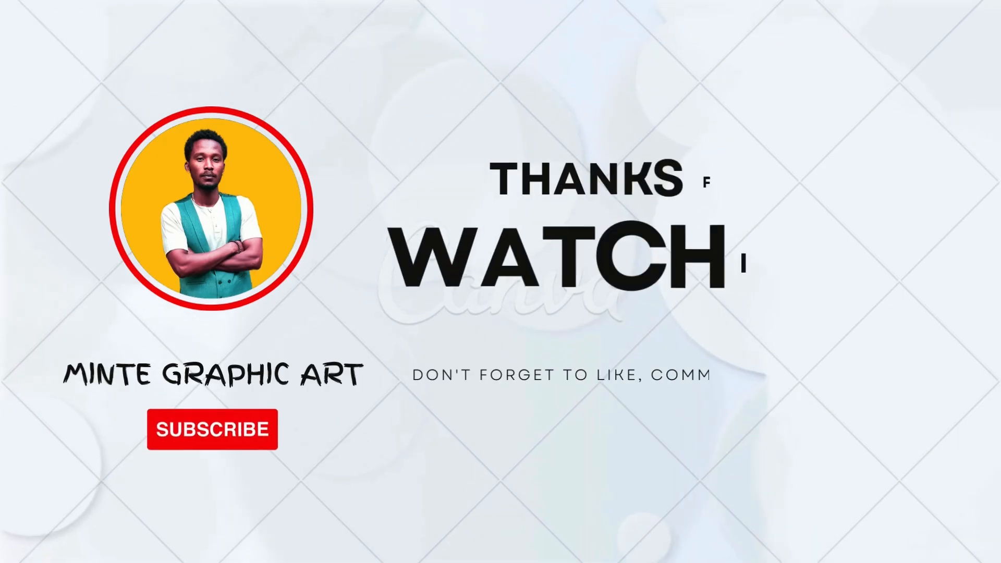